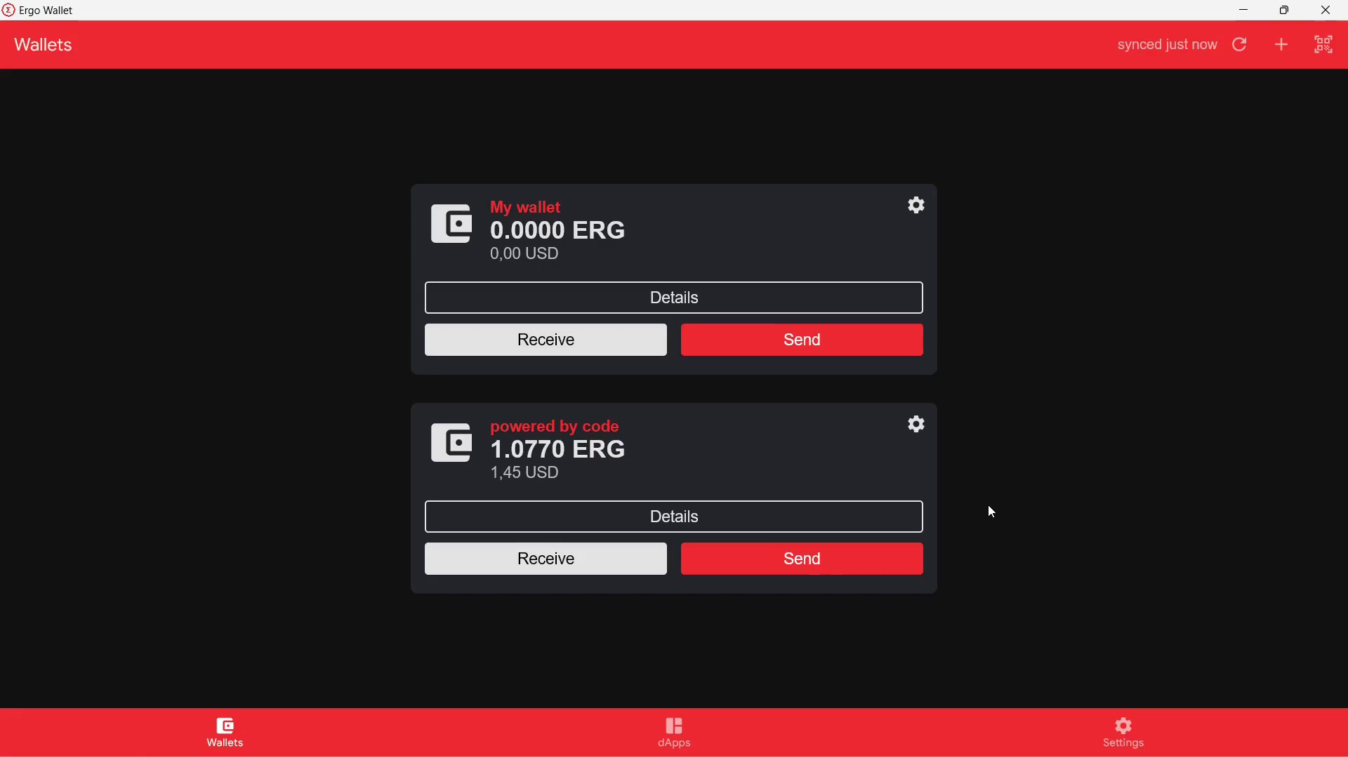
- Copy My wallet's main receiving address from its Receive page, then return to the wallets list
{"action": "left_click", "coordinate": [572, 340]}
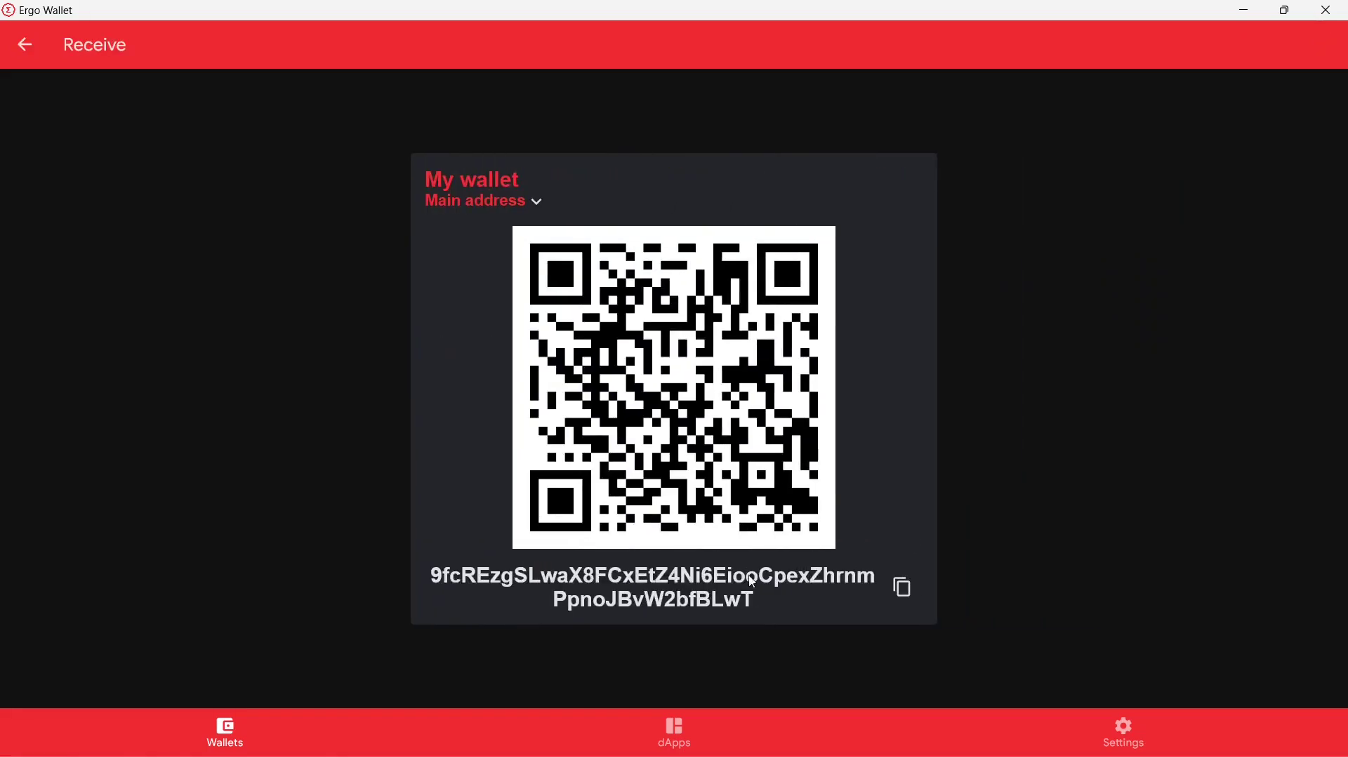
{"action": "left_click", "coordinate": [903, 589]}
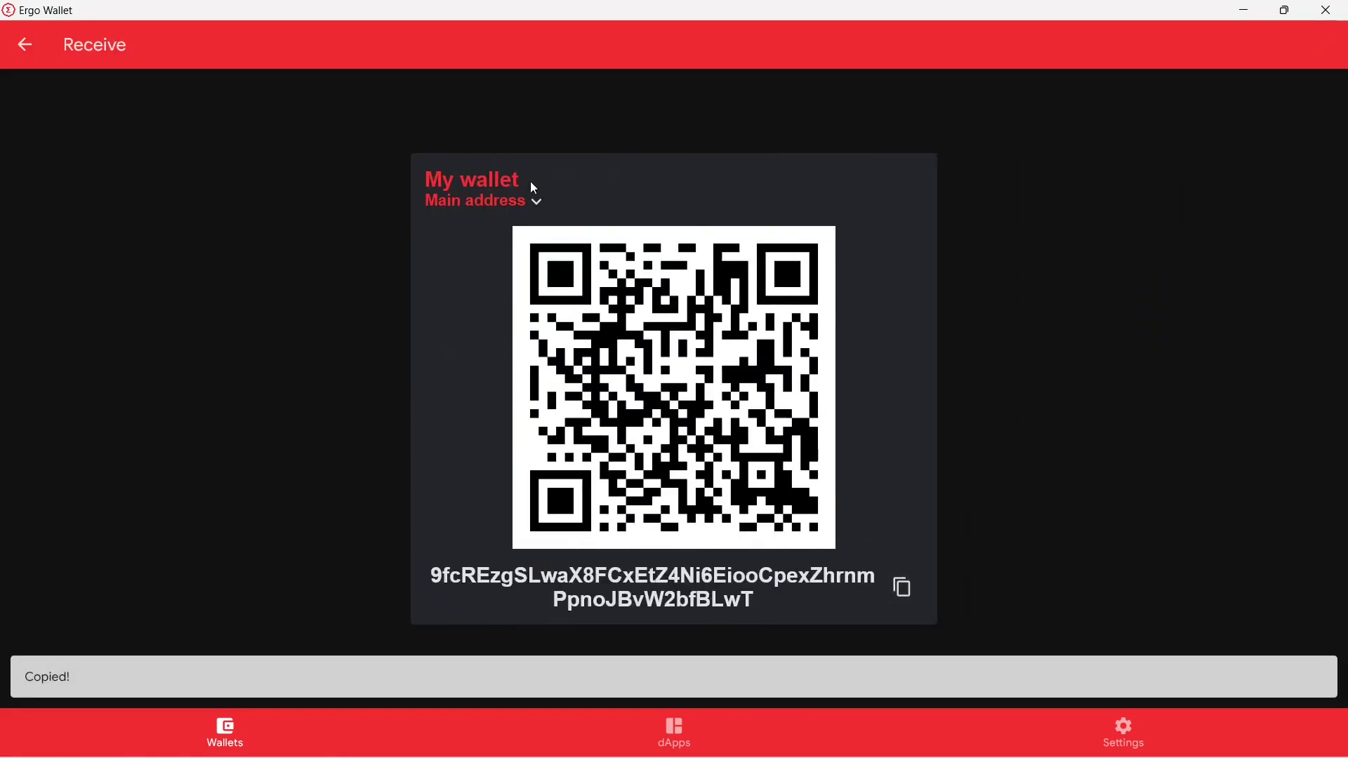
{"action": "left_click", "coordinate": [30, 44]}
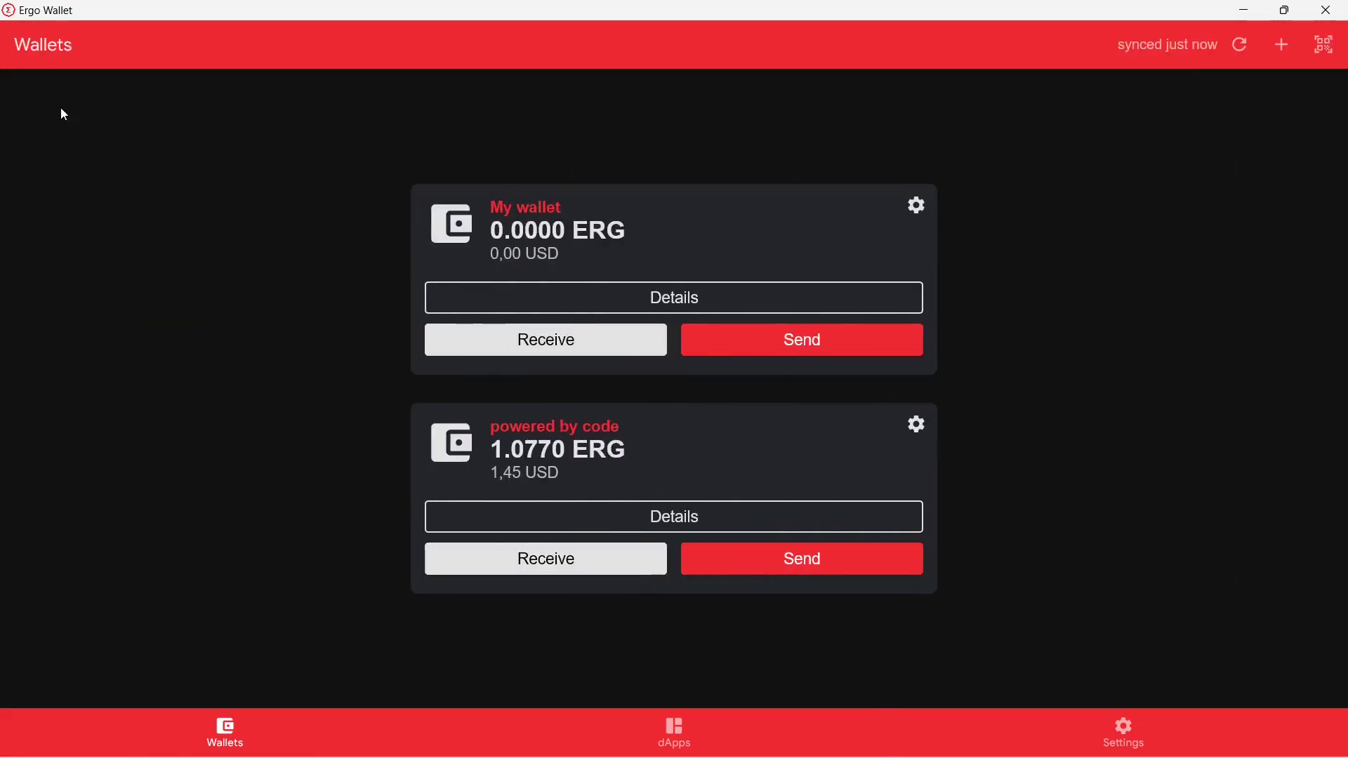
- Start a powered by code payment with My wallet's address pasted as receiver, then view the purpose notice
{"action": "left_click", "coordinate": [762, 566]}
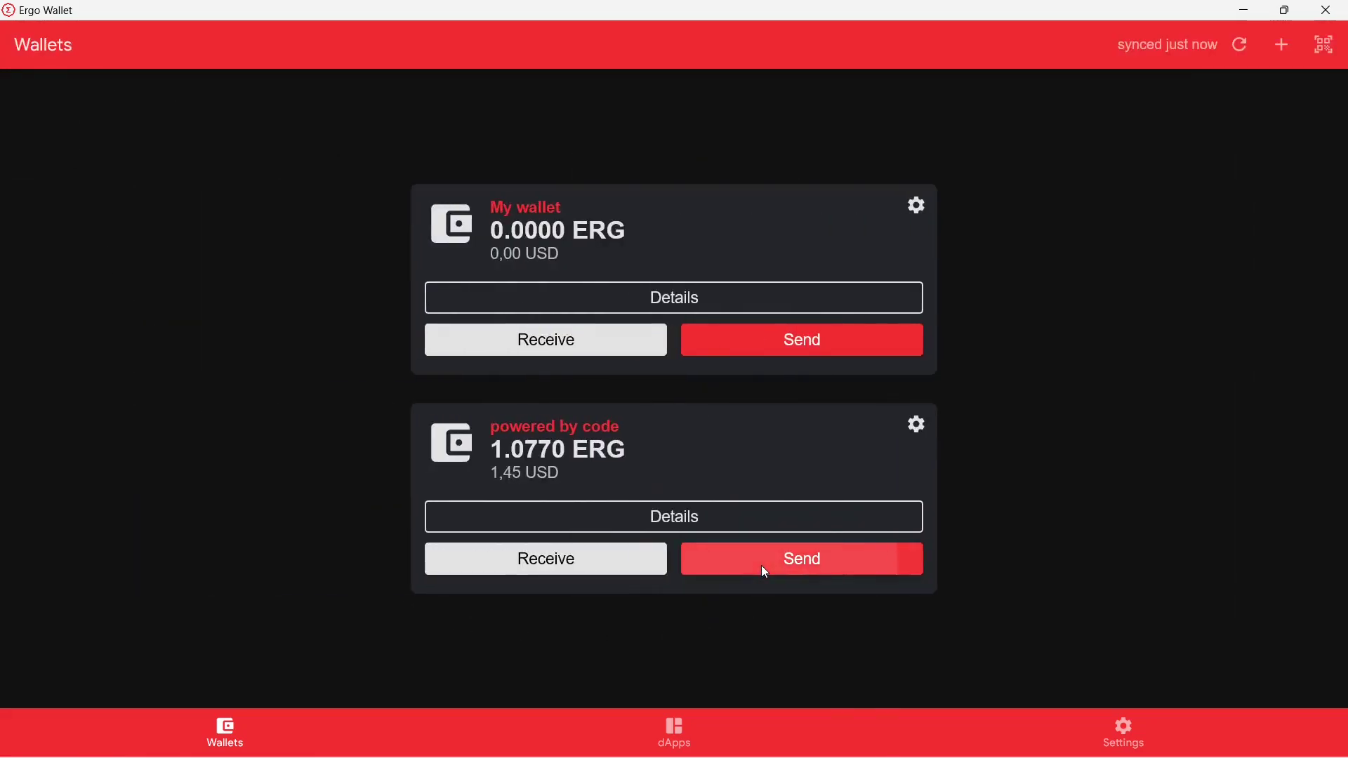
{"action": "left_click", "coordinate": [526, 305]}
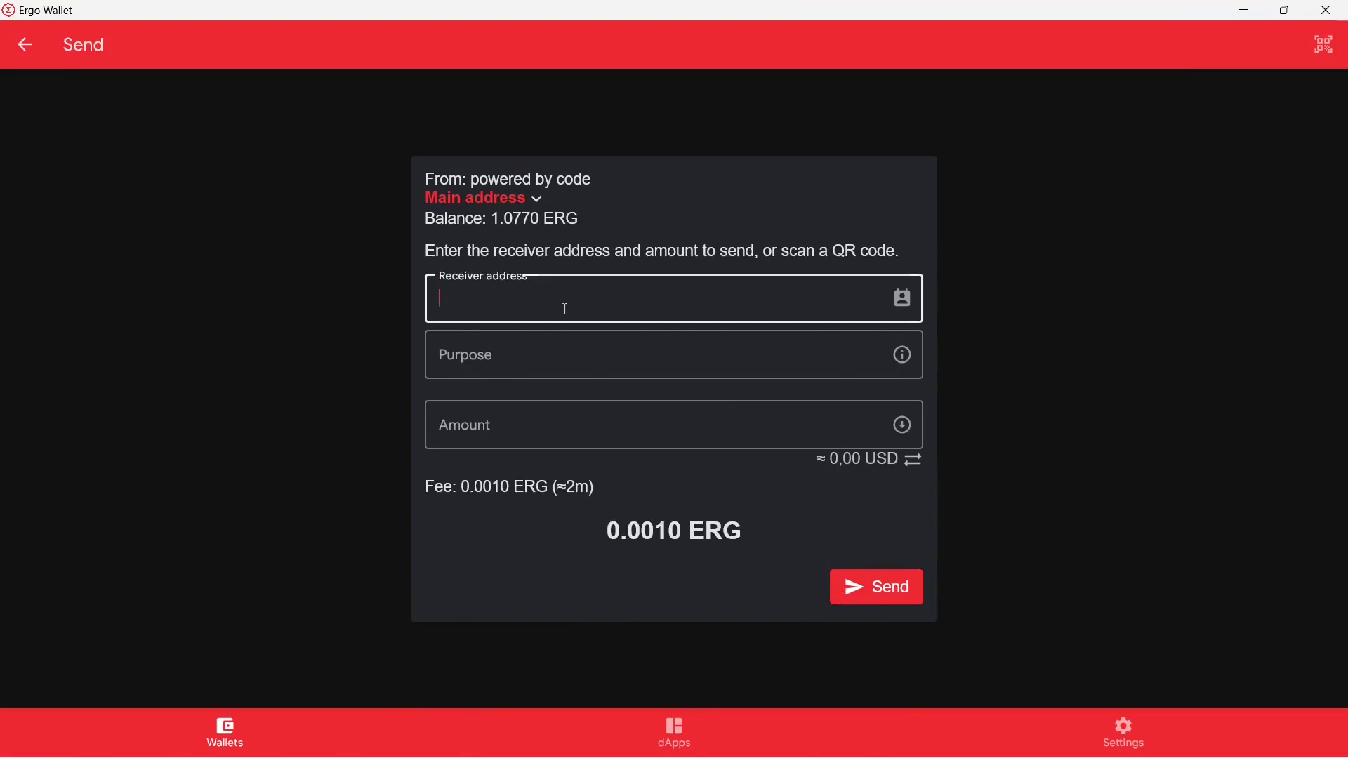
{"action": "right_click", "coordinate": [566, 308]}
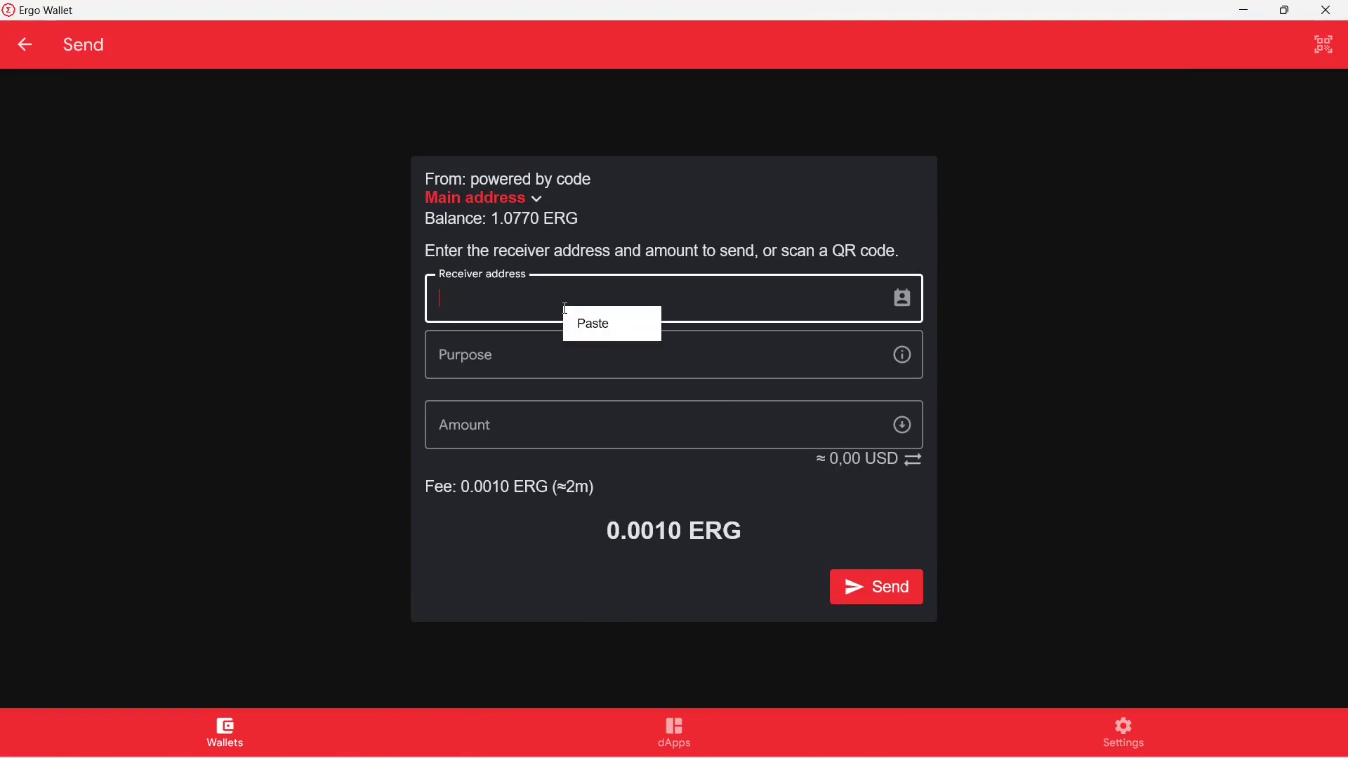
{"action": "left_click", "coordinate": [581, 323]}
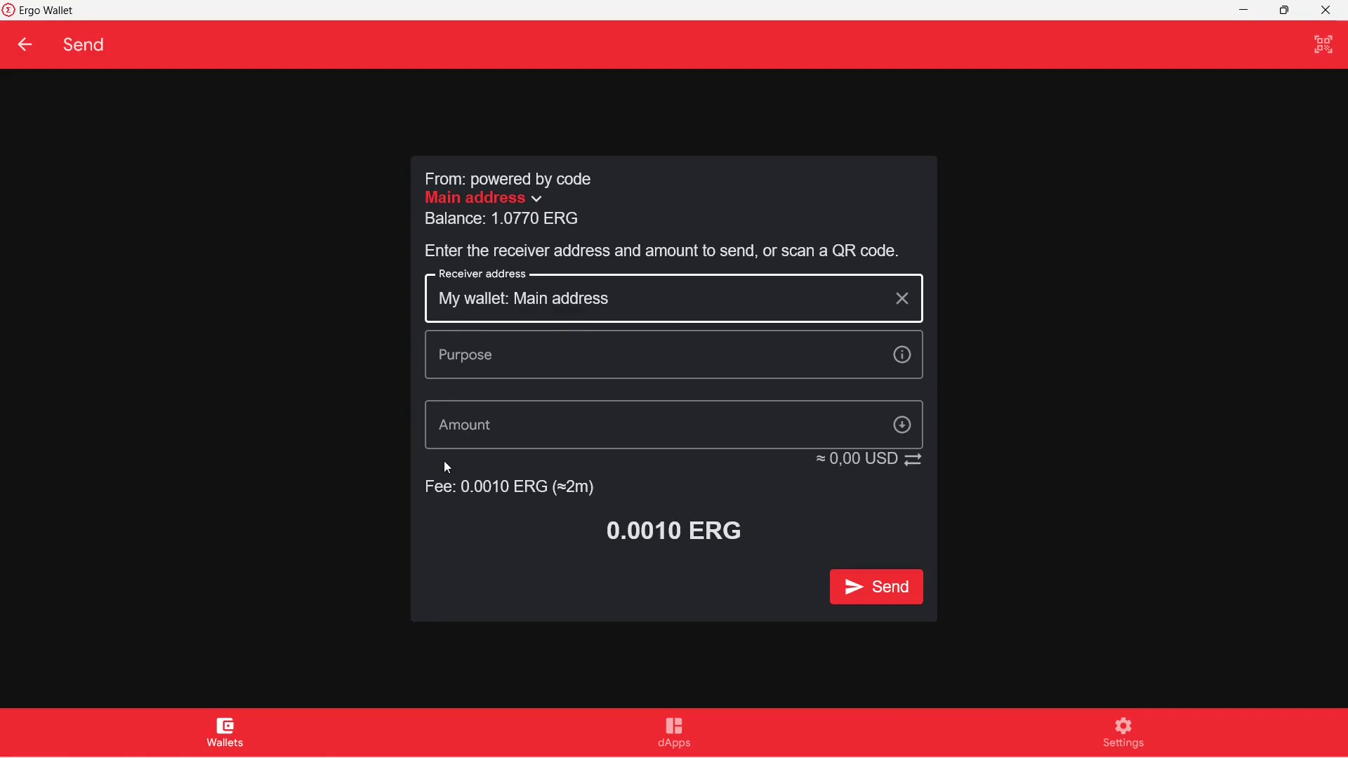
{"action": "left_click", "coordinate": [909, 359]}
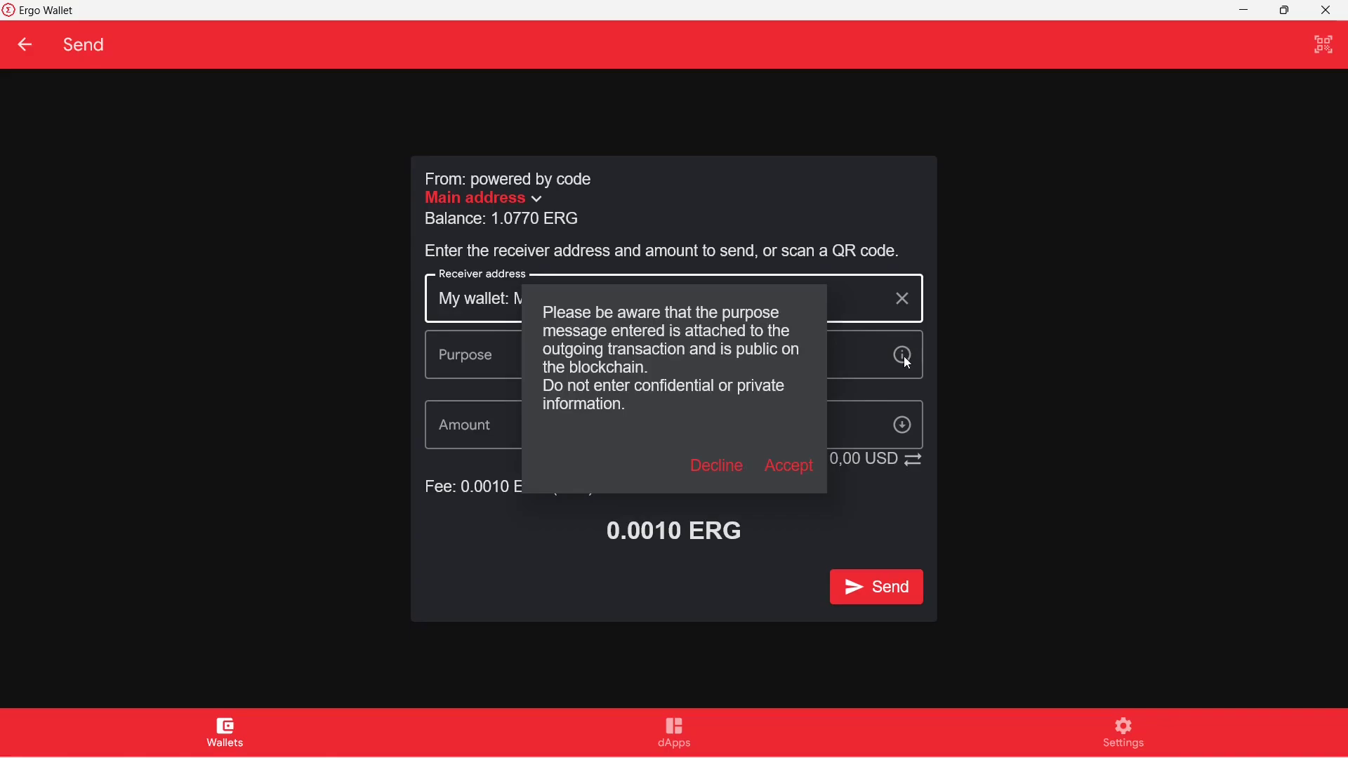
- Accept the purpose notice and enter 0.0060 ERG, totalling 0.0070 ERG with fee
{"action": "left_click", "coordinate": [791, 478]}
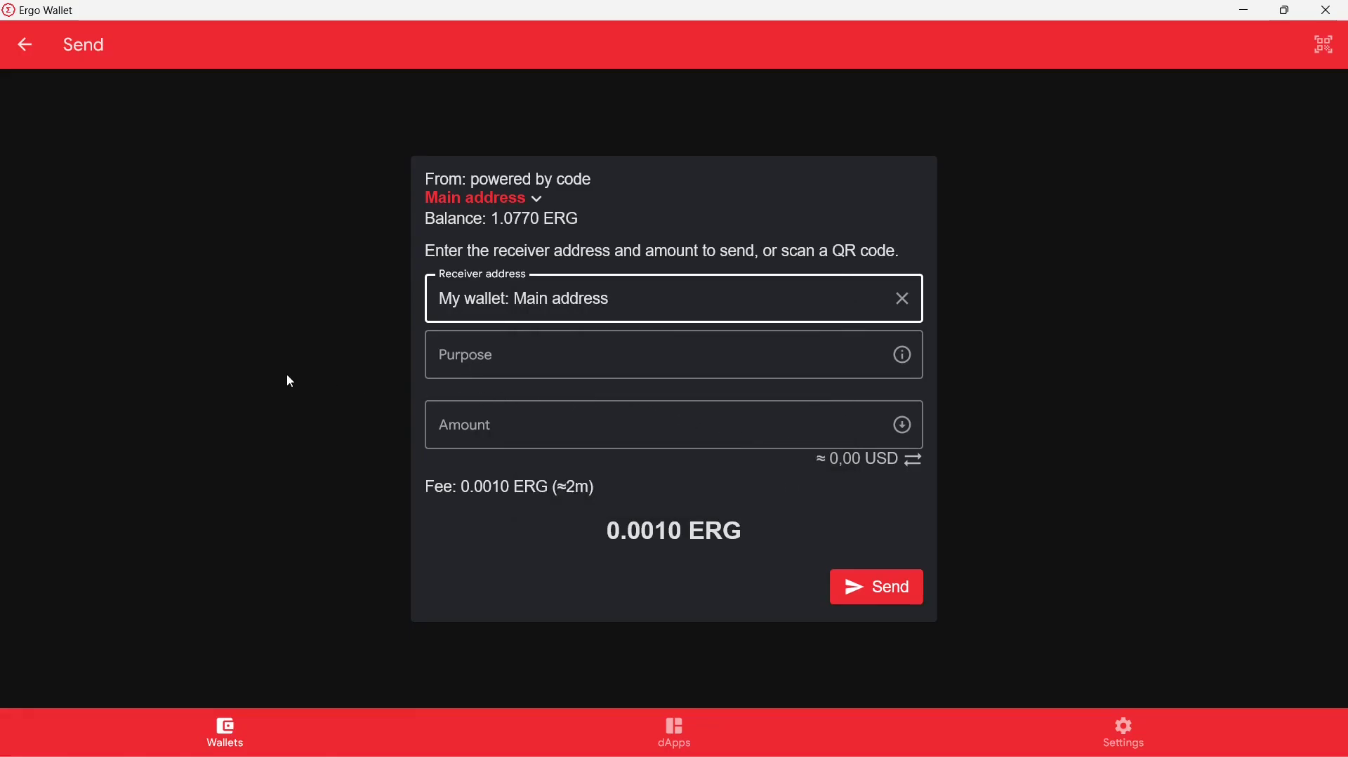
{"action": "left_click", "coordinate": [448, 420]}
{"action": "type", "text": "0.007"}
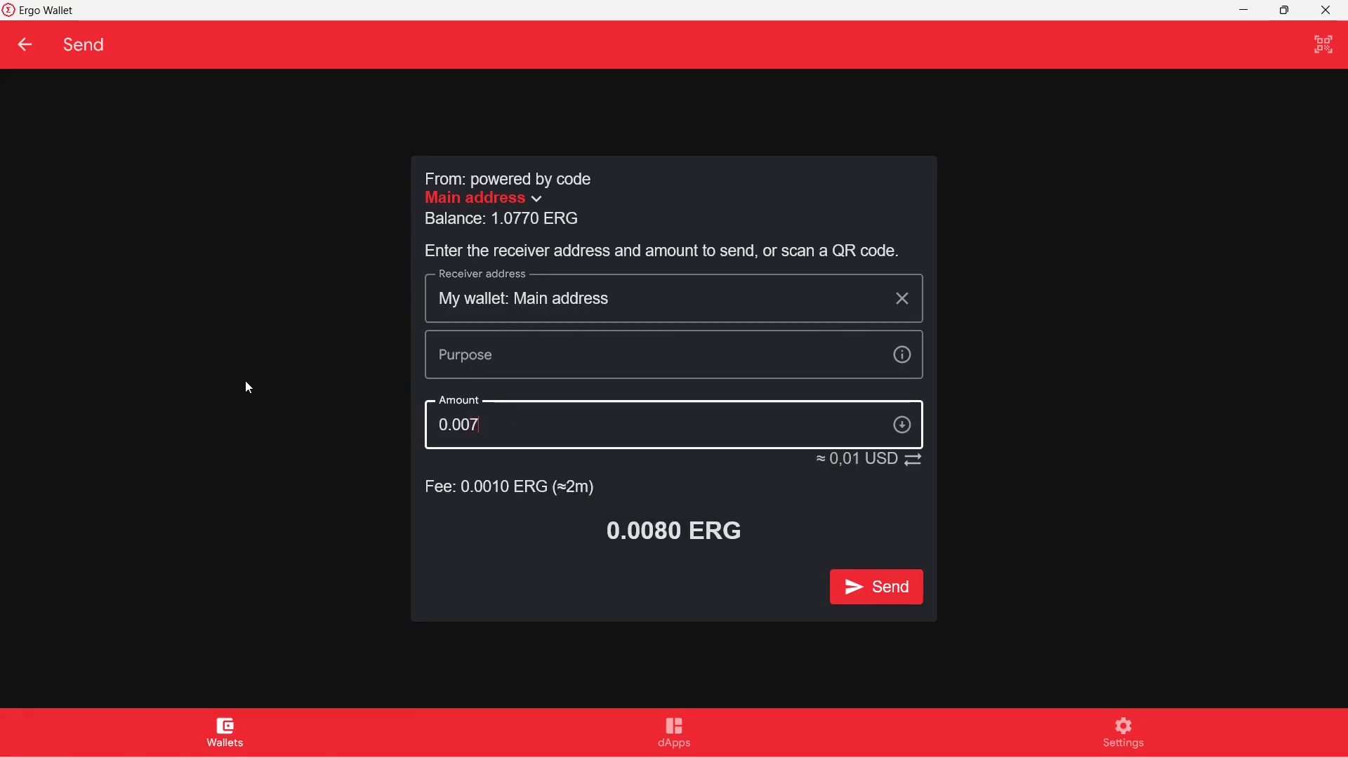
{"action": "type", "text": "0"}
{"action": "key", "text": "BackSpace"}
{"action": "key", "text": "BackSpace"}
{"action": "type", "text": "60"}
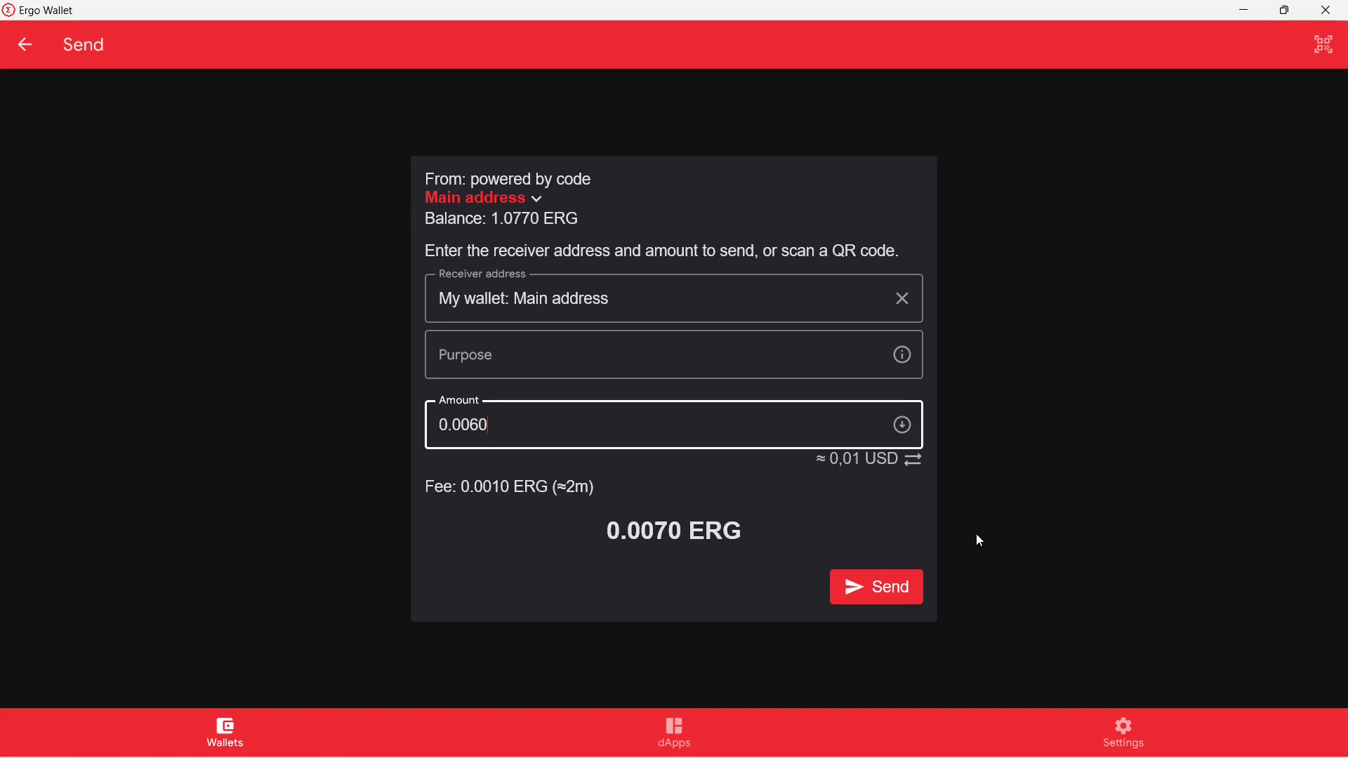
- Send the 0.006 ERG payment to My wallet, confirmed and authorised with the spending password
{"action": "left_click", "coordinate": [890, 586]}
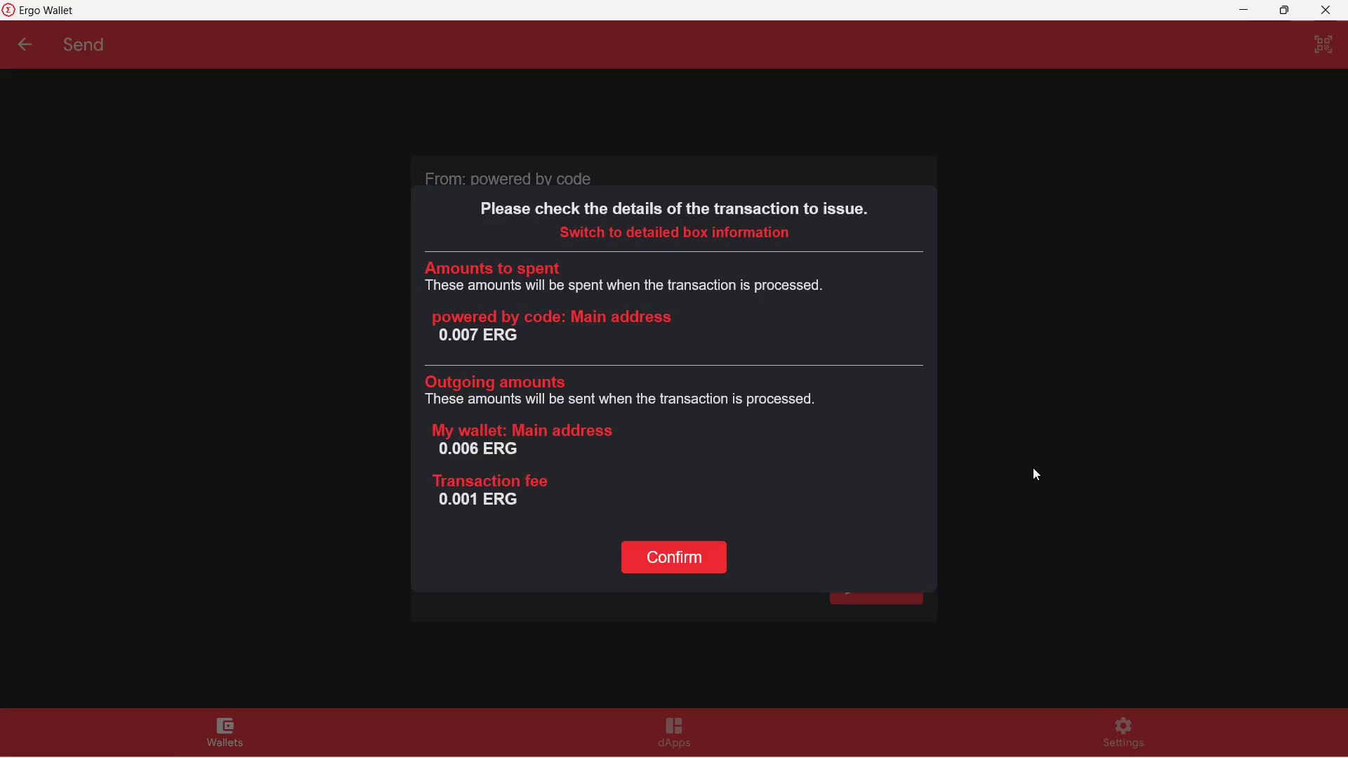
{"action": "left_click", "coordinate": [681, 555]}
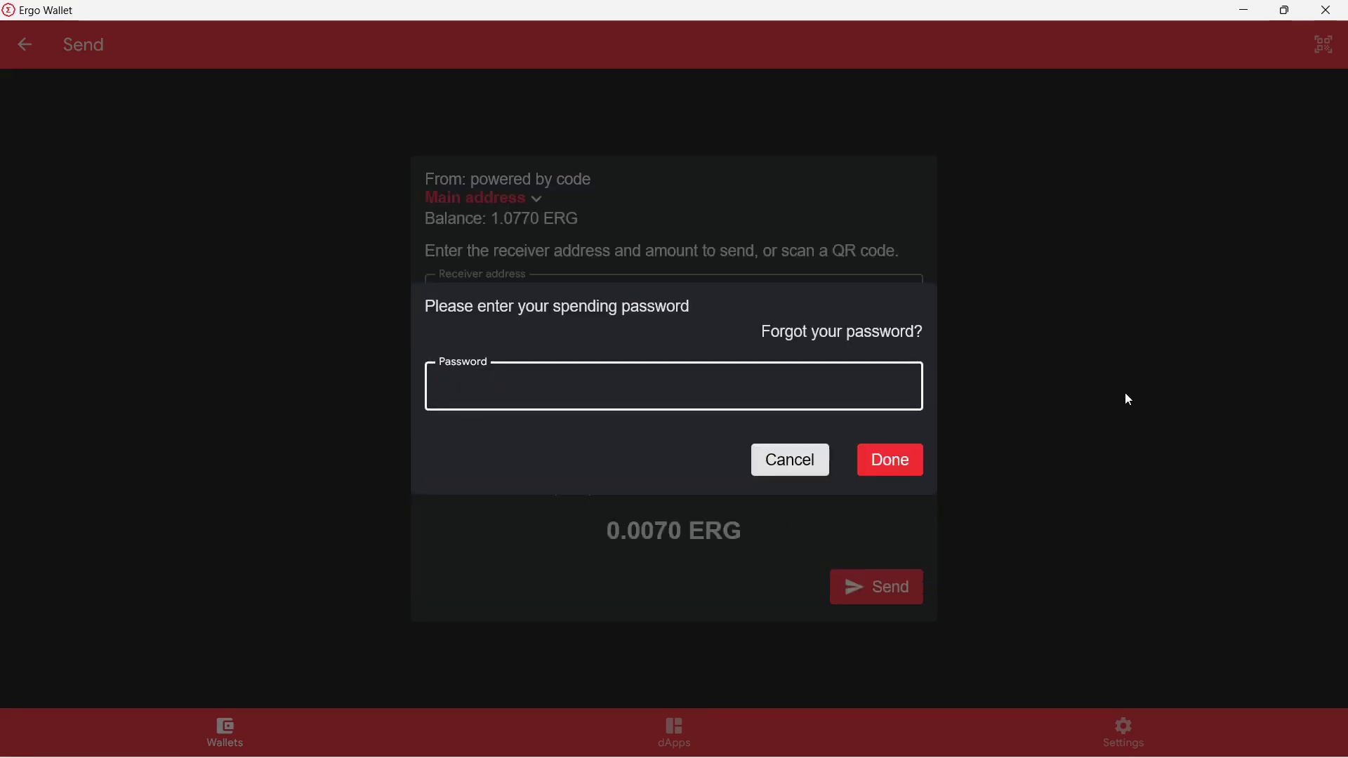
{"action": "type", "text": "••••"}
{"action": "type", "text": "••••"}
{"action": "left_click", "coordinate": [894, 466]}
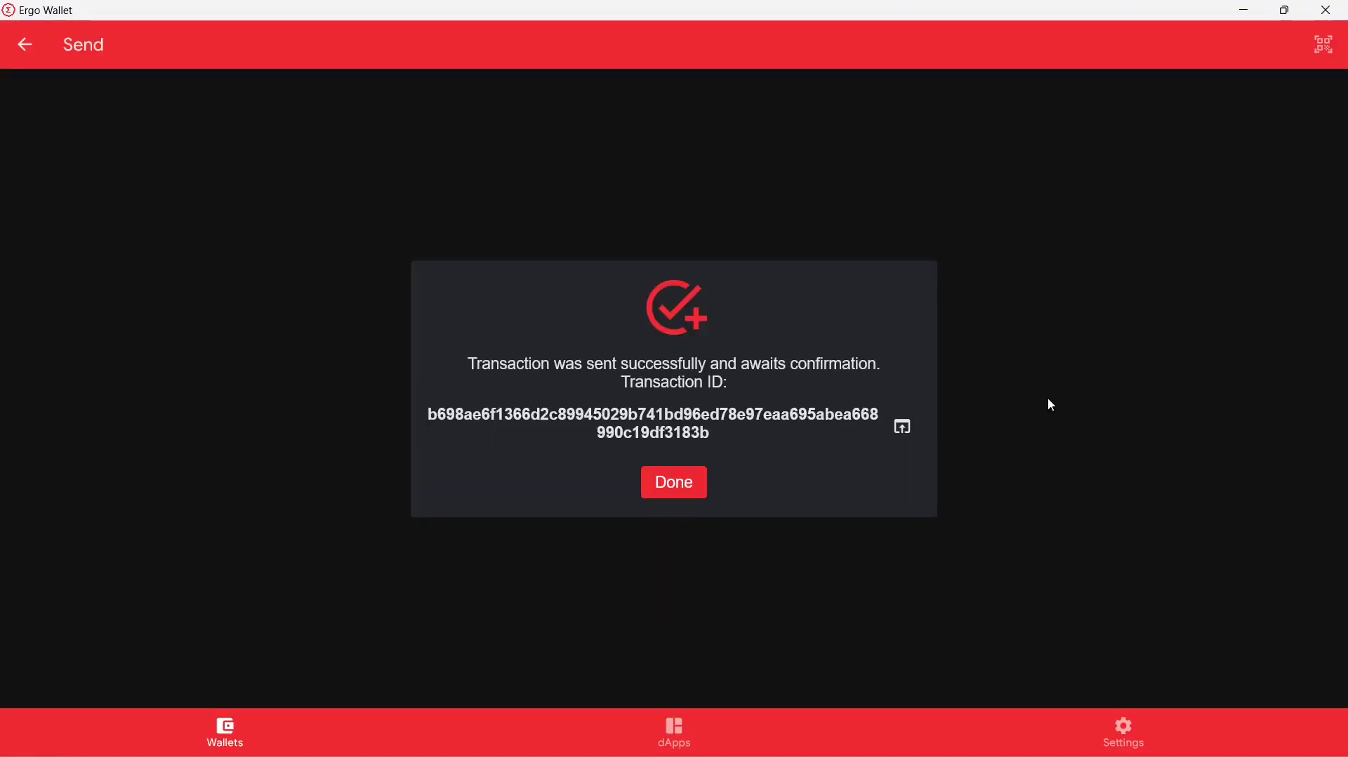
- Dismiss the success notice and check the pending 0.006 ERG transfer in powered by code's and My wallet's details
{"action": "left_click", "coordinate": [674, 484]}
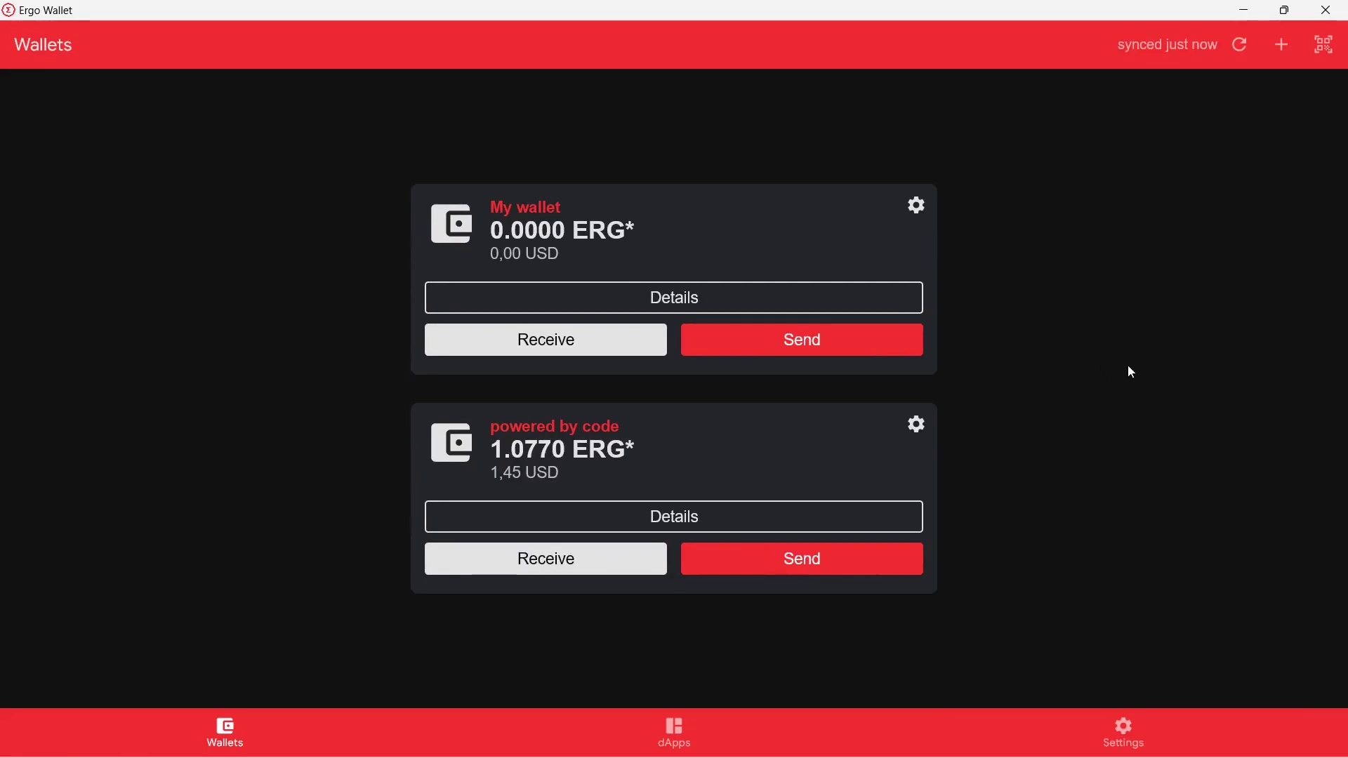
{"action": "left_click", "coordinate": [872, 518]}
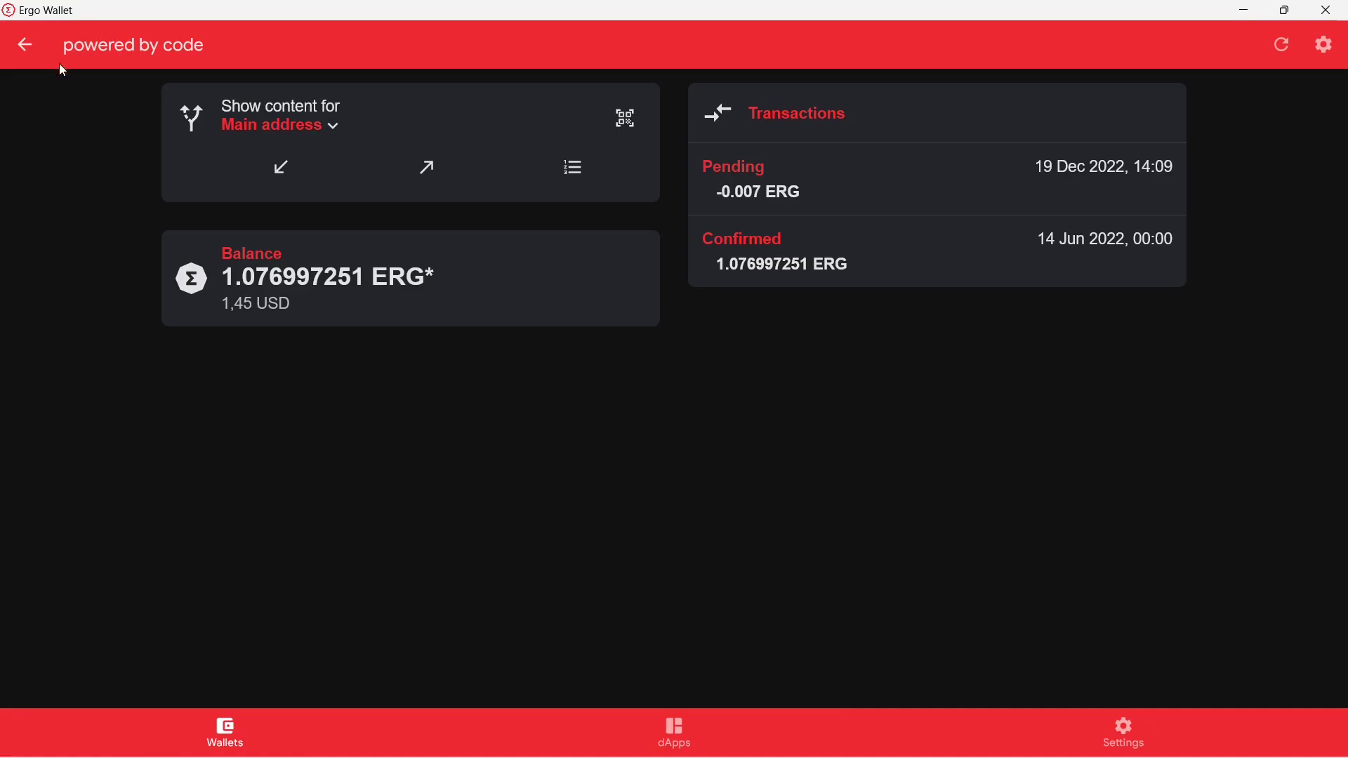
{"action": "left_click", "coordinate": [24, 44]}
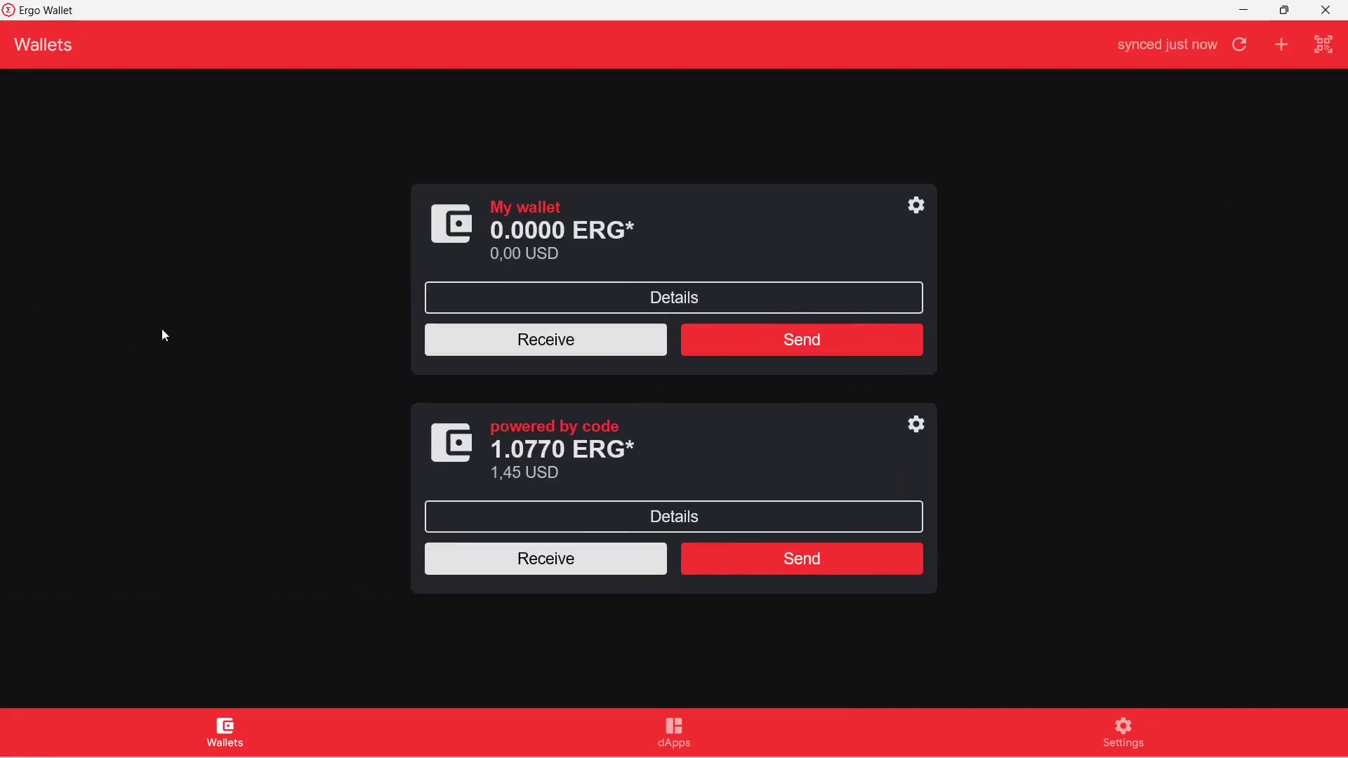
{"action": "left_click", "coordinate": [646, 298]}
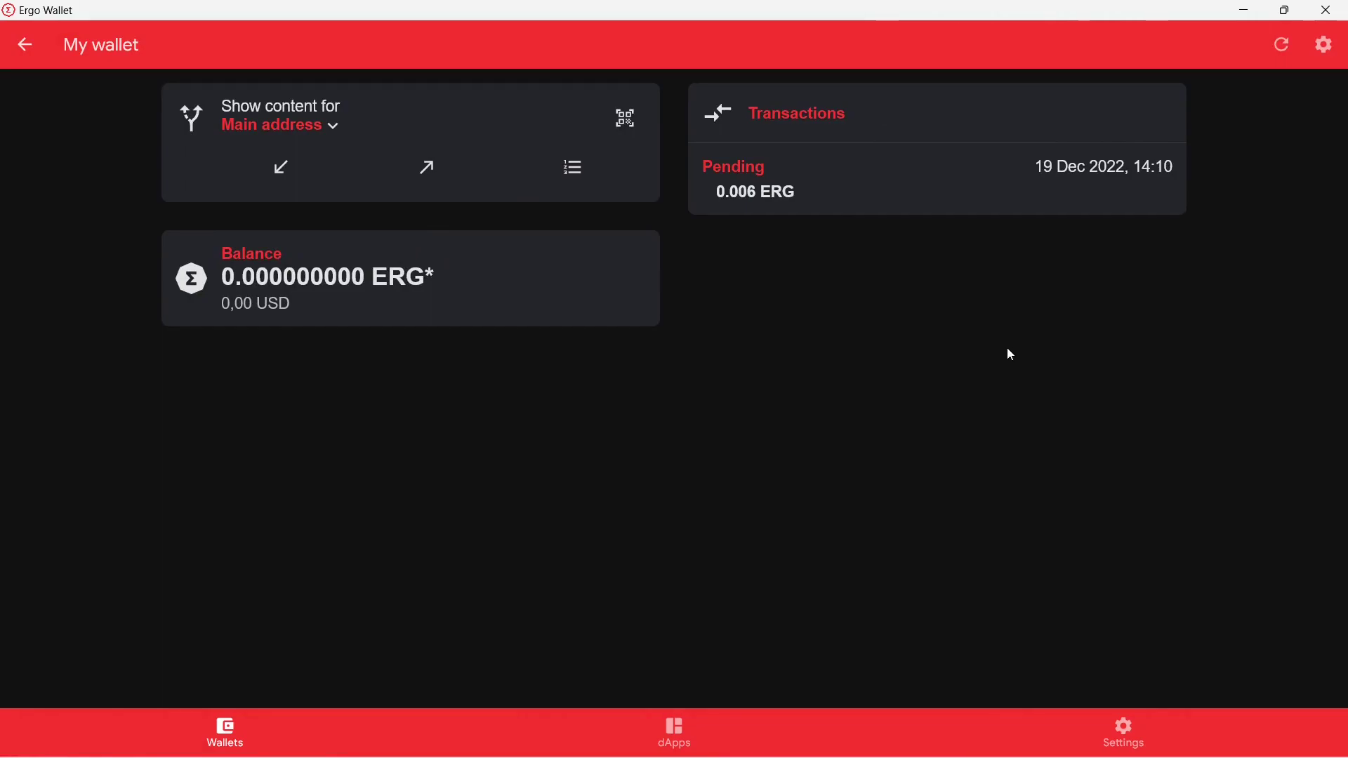
{"action": "left_click", "coordinate": [24, 44]}
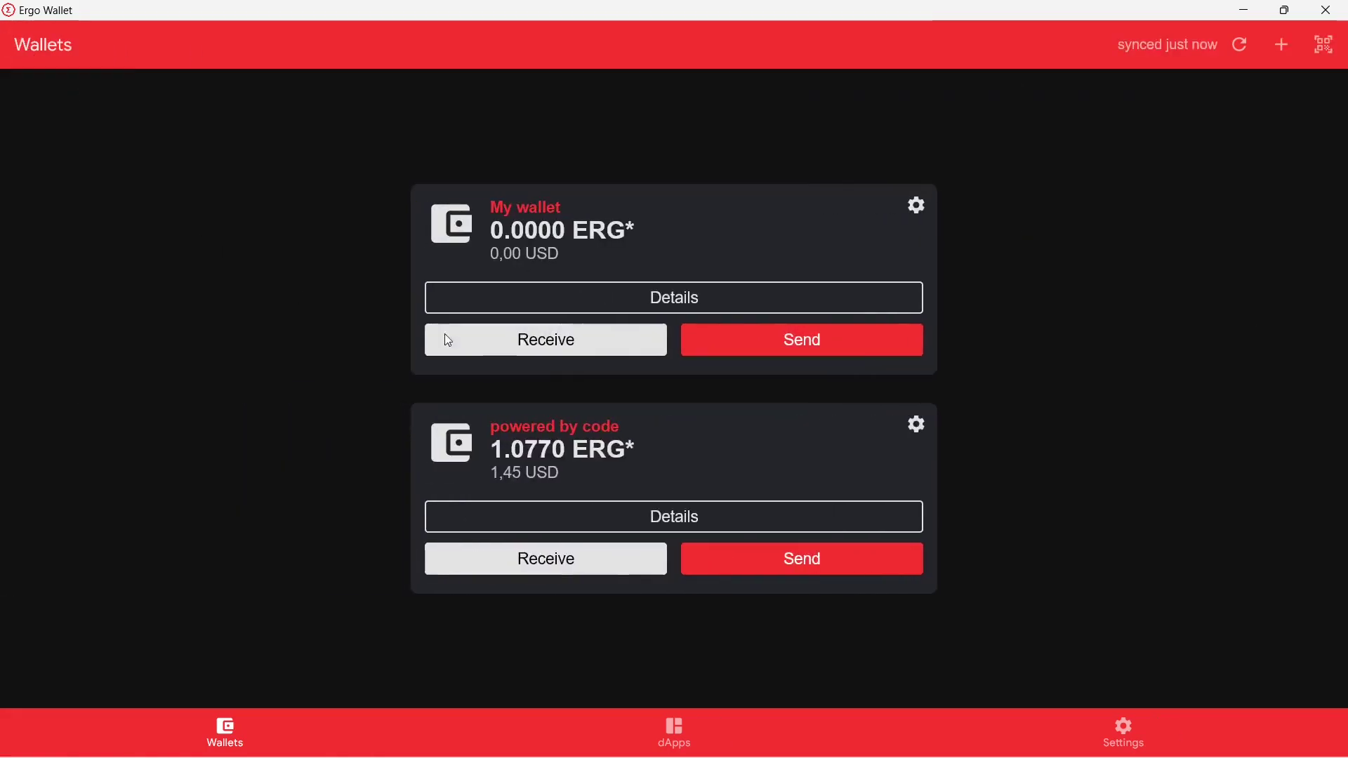
- Resync the wallets and open My wallet's details showing the received 0.006 ERG
{"action": "left_click", "coordinate": [1241, 45]}
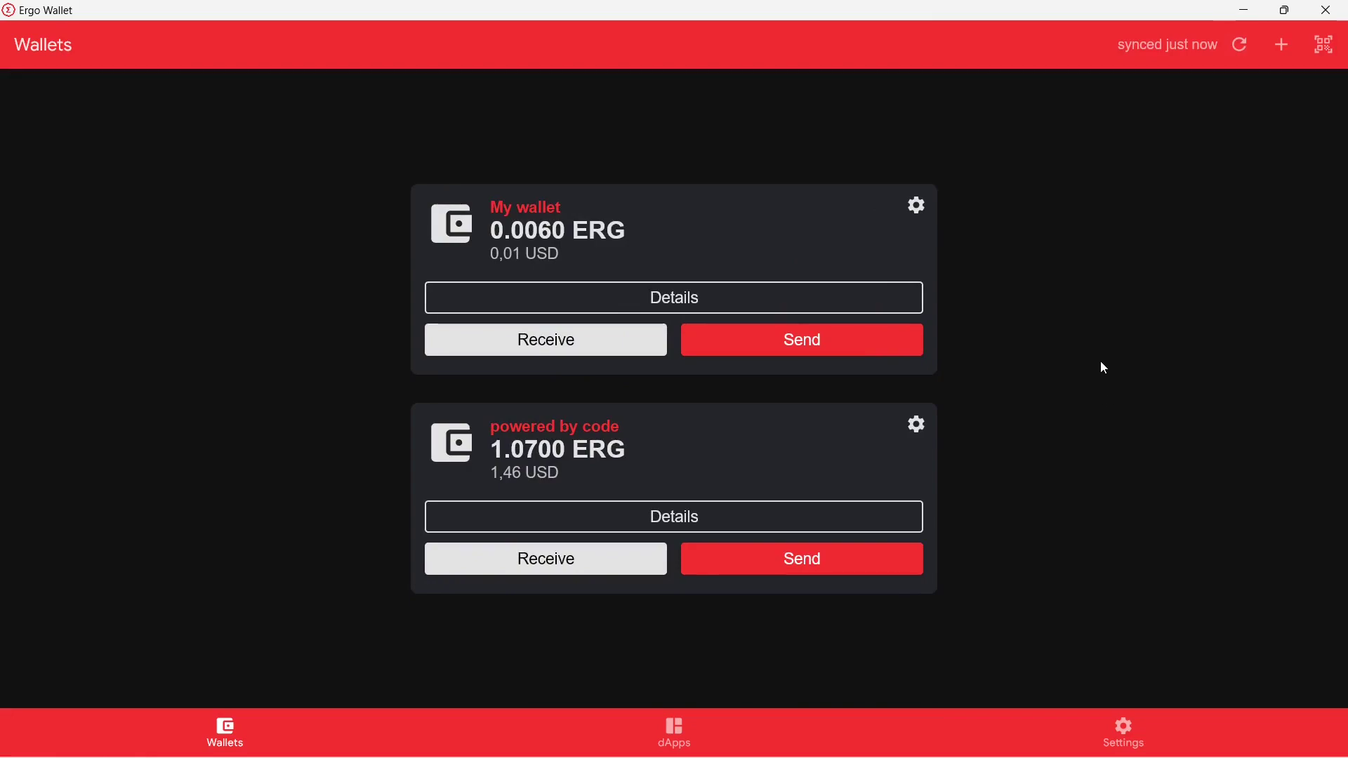
{"action": "left_click", "coordinate": [673, 300]}
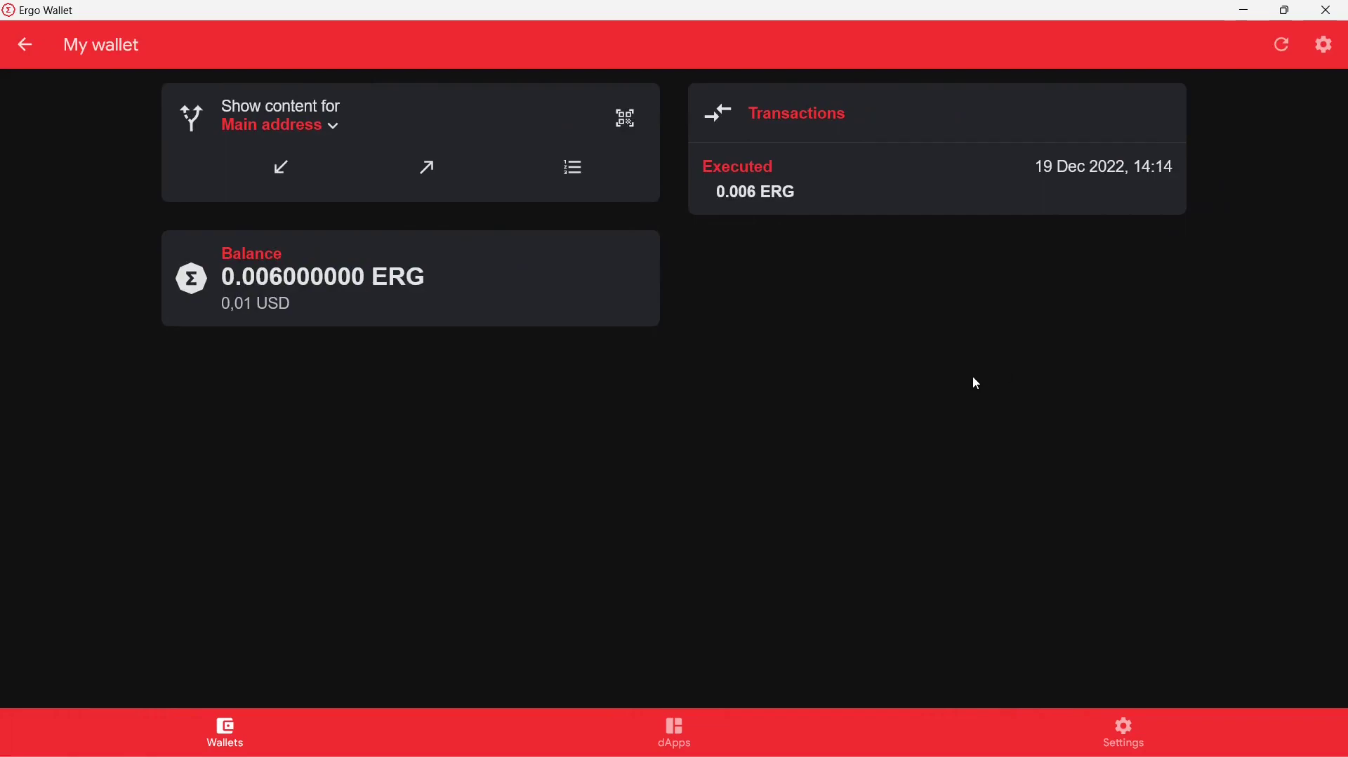
- Inspect powered by code's executed 19 Dec 2022 transaction: 0.007 ERG spent, 0.006 sent, 0.001 fee
{"action": "left_click", "coordinate": [22, 45]}
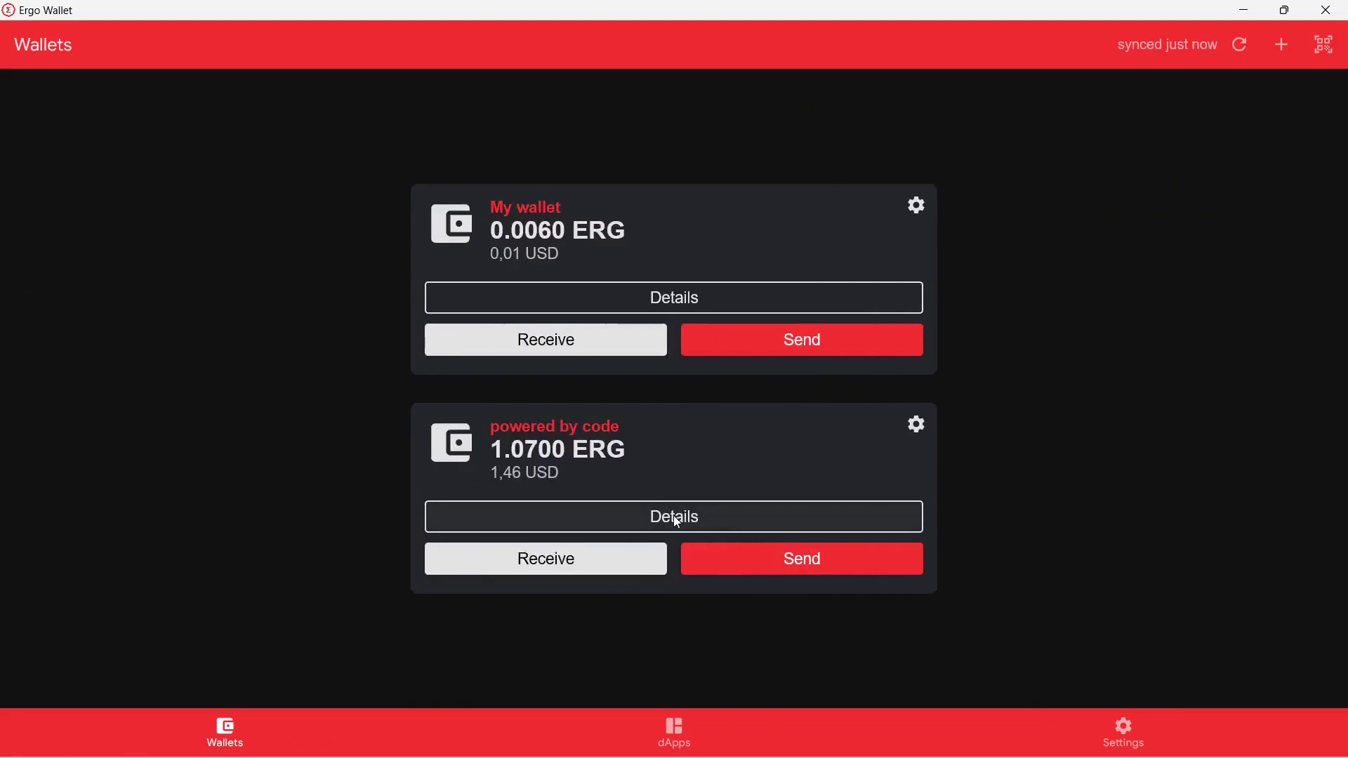
{"action": "left_click", "coordinate": [677, 521]}
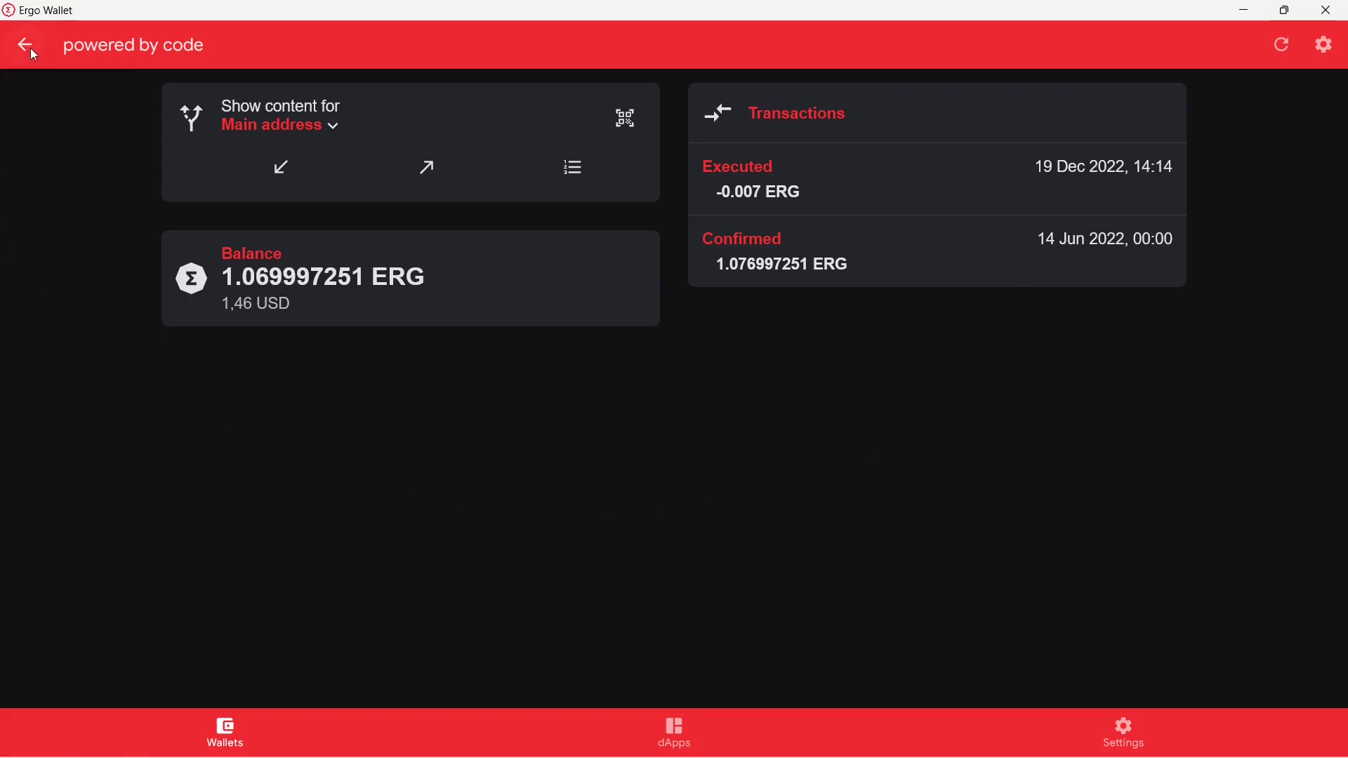
{"action": "left_click", "coordinate": [879, 191]}
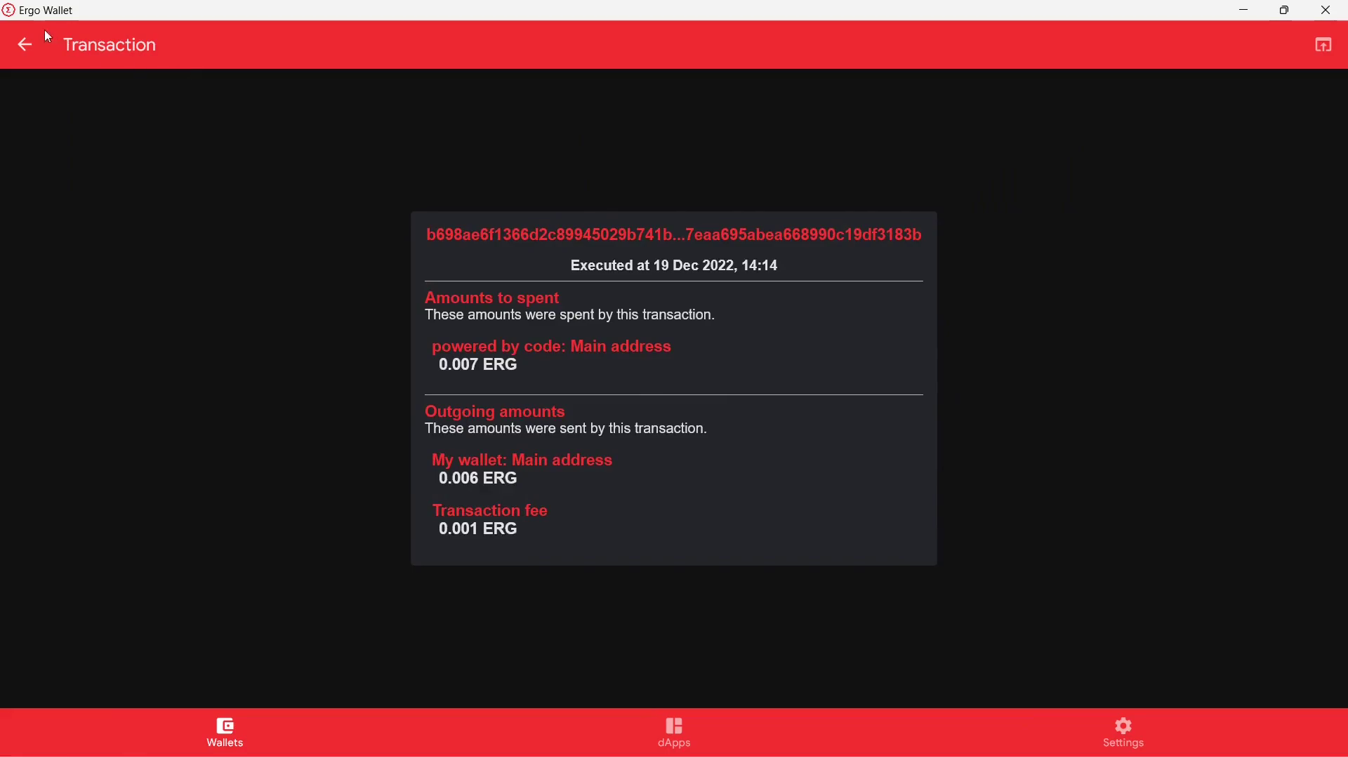
{"action": "left_click", "coordinate": [22, 48]}
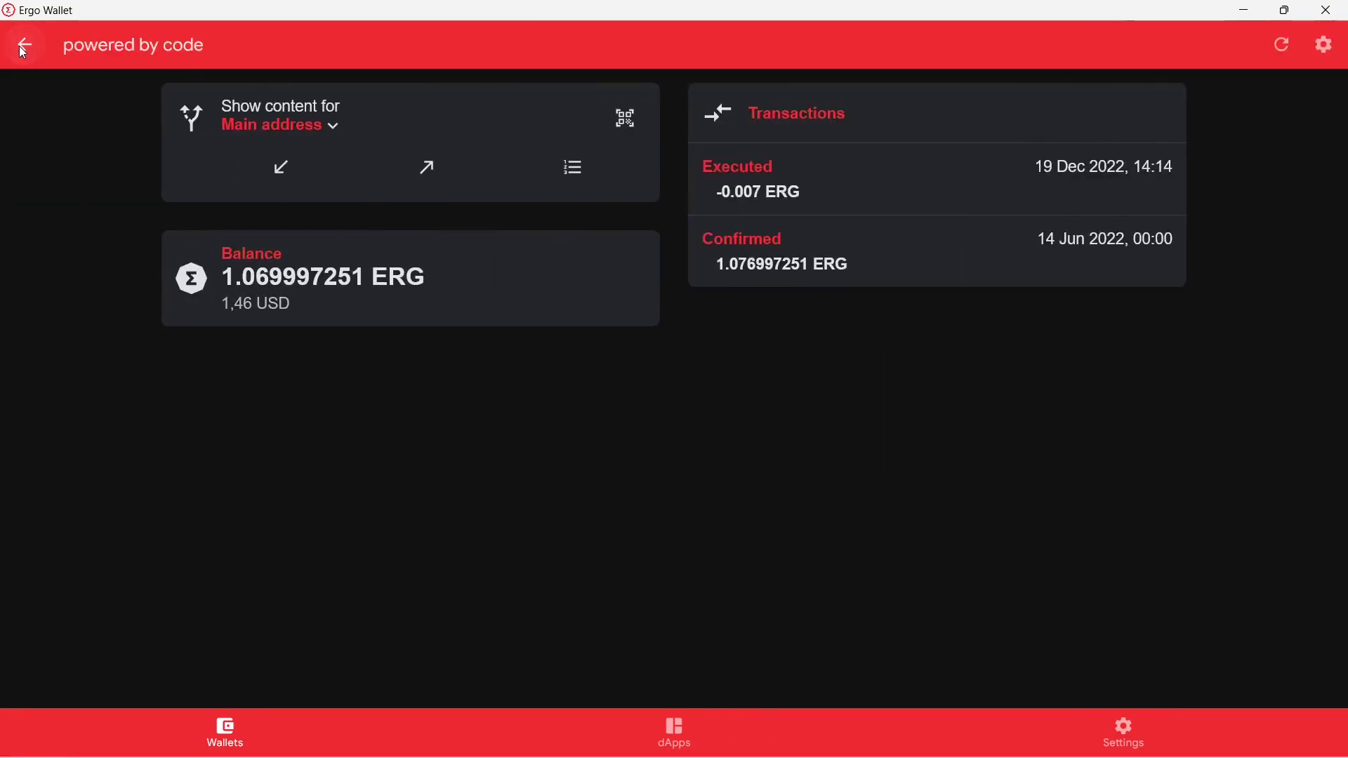